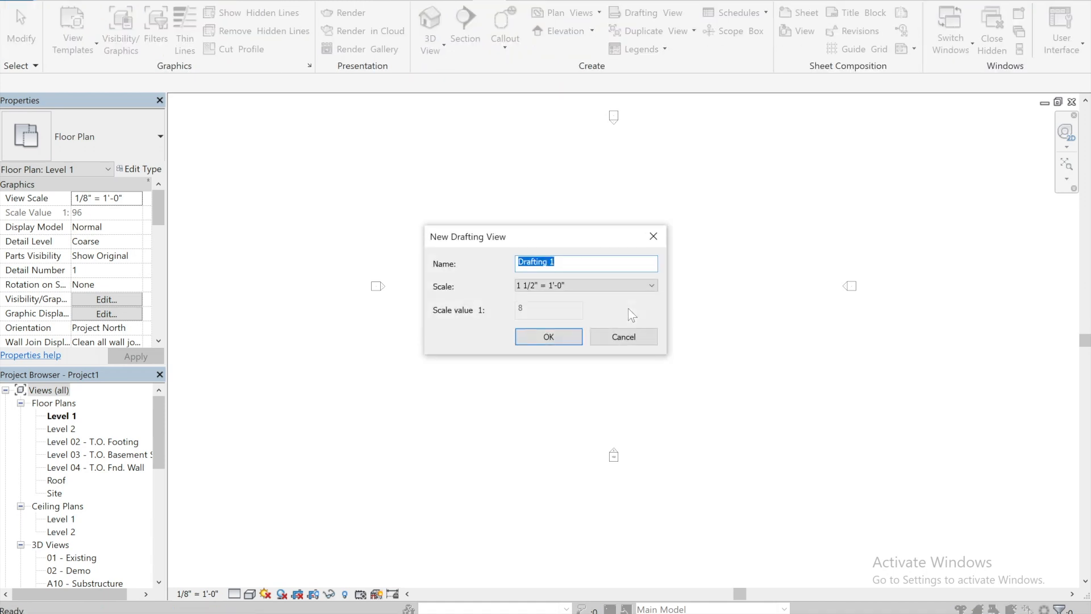
Fully explode the imported Typical Wall Roof Connection drawing in the Drafting 3 view.
{"action": "left_click", "coordinate": [295, 354]}
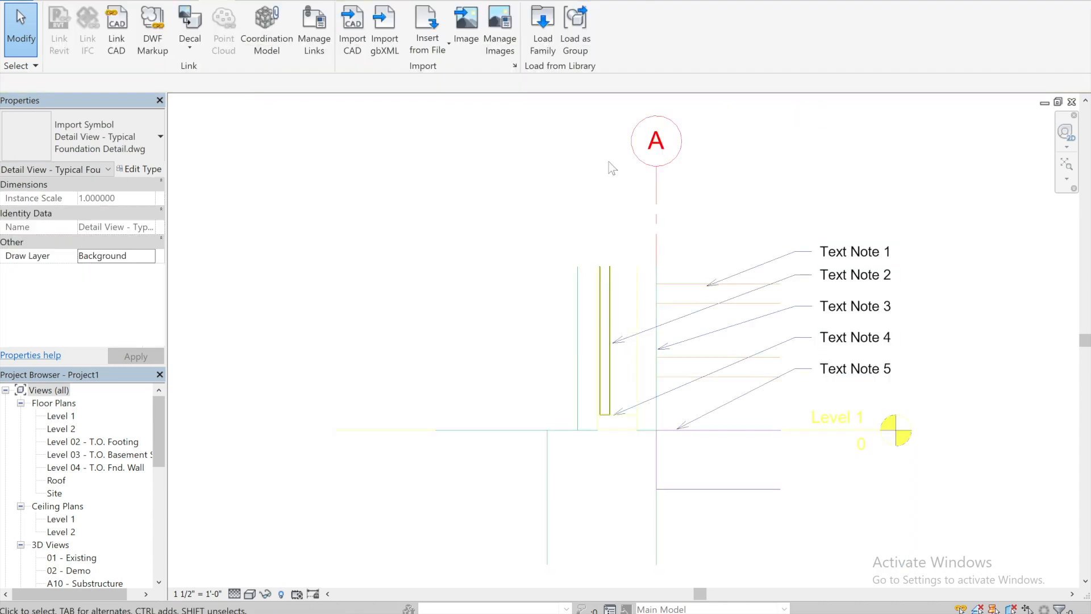
{"action": "scroll", "coordinate": [79, 483], "scroll_direction": "down", "scroll_amount": 10}
{"action": "double_click", "coordinate": [83, 507]}
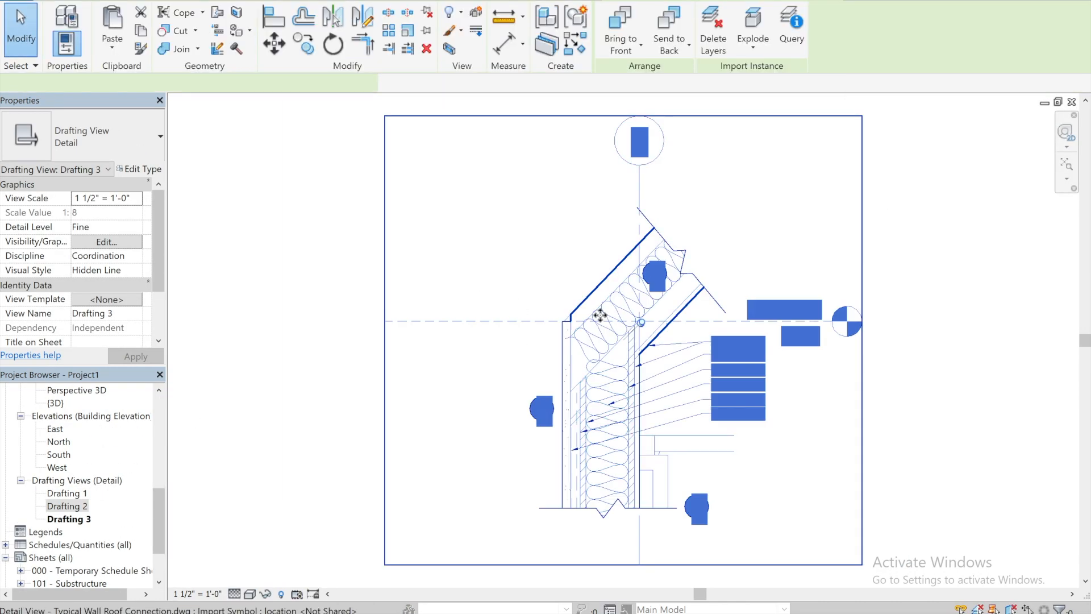
{"action": "left_click", "coordinate": [757, 46]}
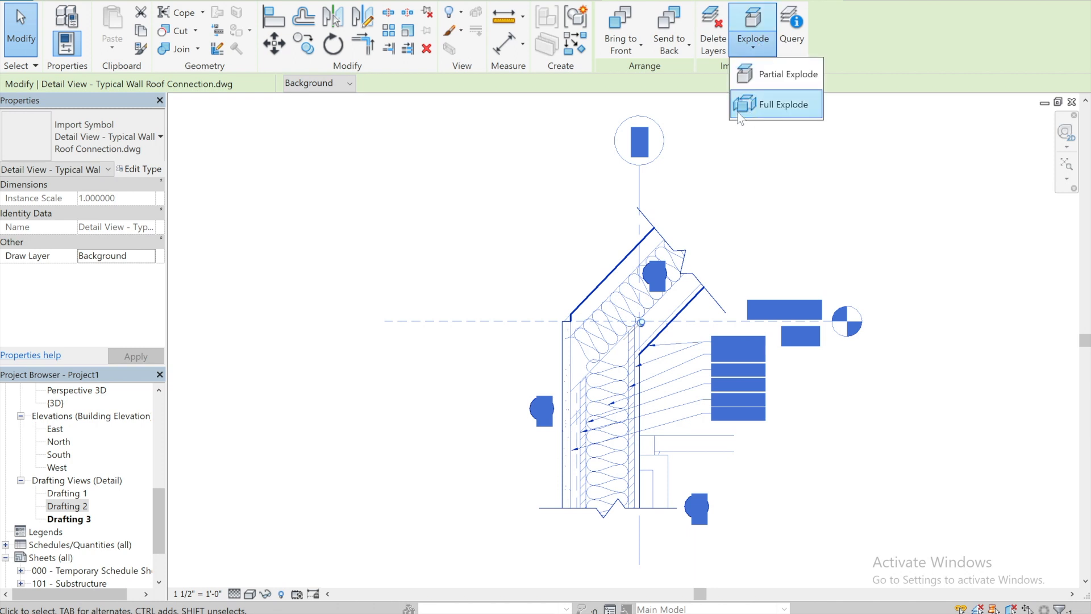
{"action": "left_click", "coordinate": [773, 103]}
{"action": "left_click", "coordinate": [570, 223]}
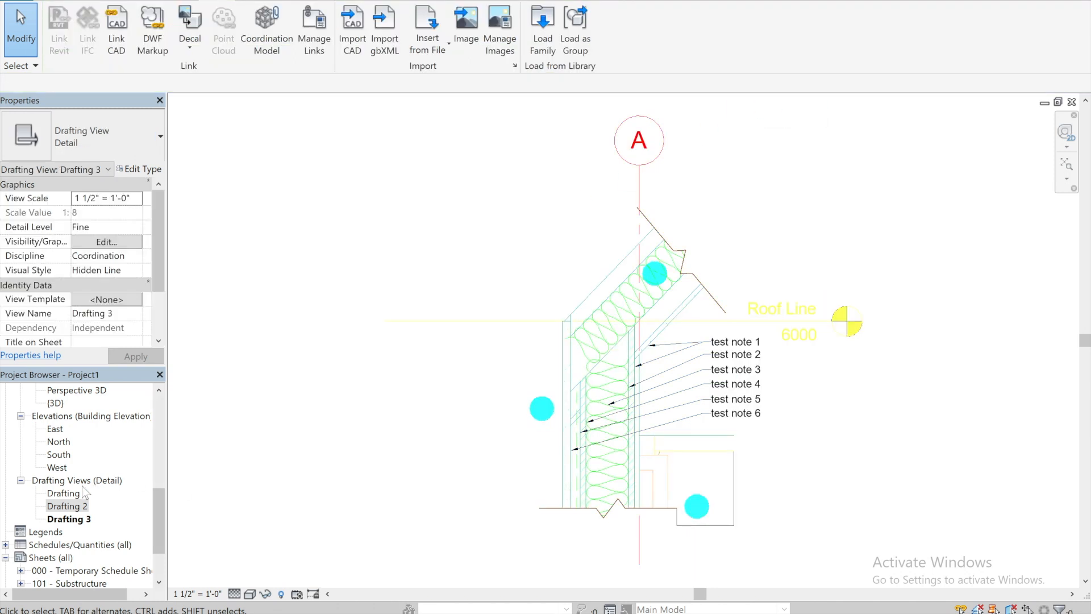
Examine the exploded linework in Drafting 2 and Drafting 1, check a floor line's style, and return to Drafting 3.
{"action": "double_click", "coordinate": [69, 506]}
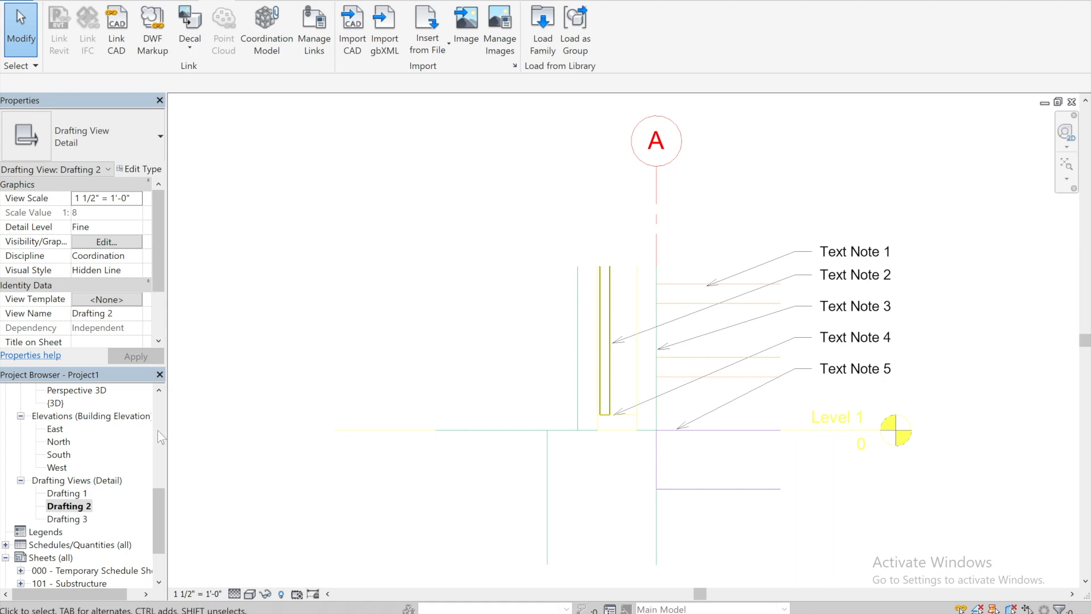
{"action": "double_click", "coordinate": [67, 493]}
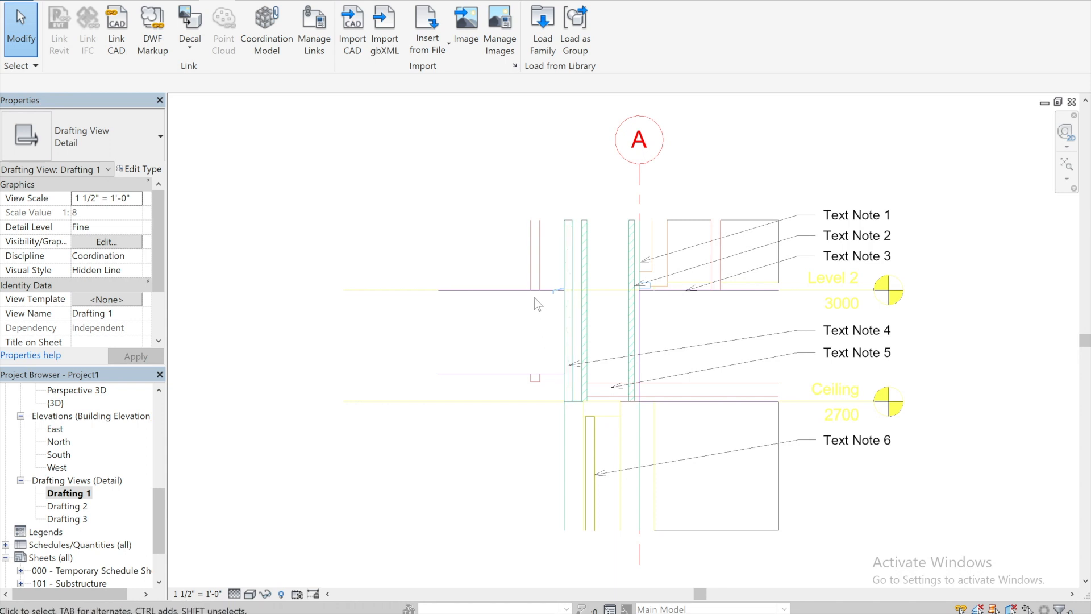
{"action": "left_click", "coordinate": [520, 291]}
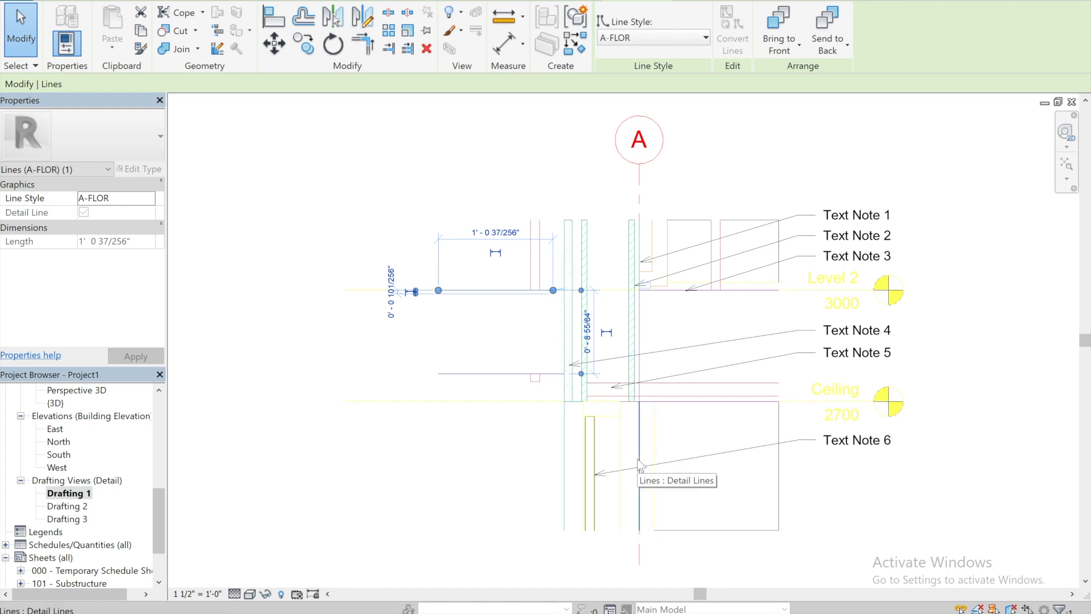
{"action": "double_click", "coordinate": [59, 519]}
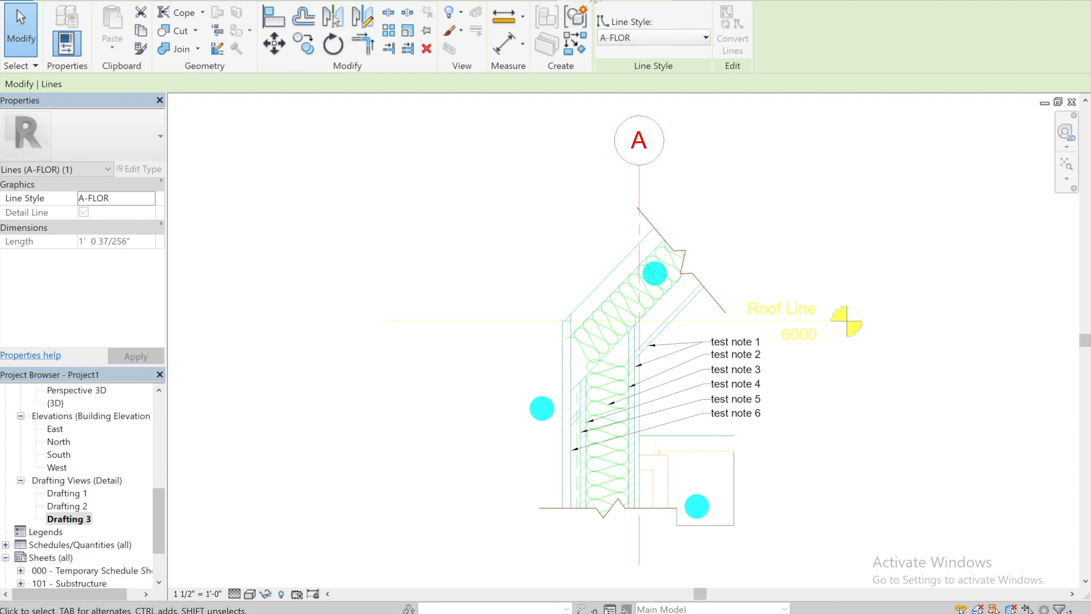
Merge the A-DETL line style onto Thin Lines with the Line Style Manager.
{"action": "left_click", "coordinate": [578, 2]}
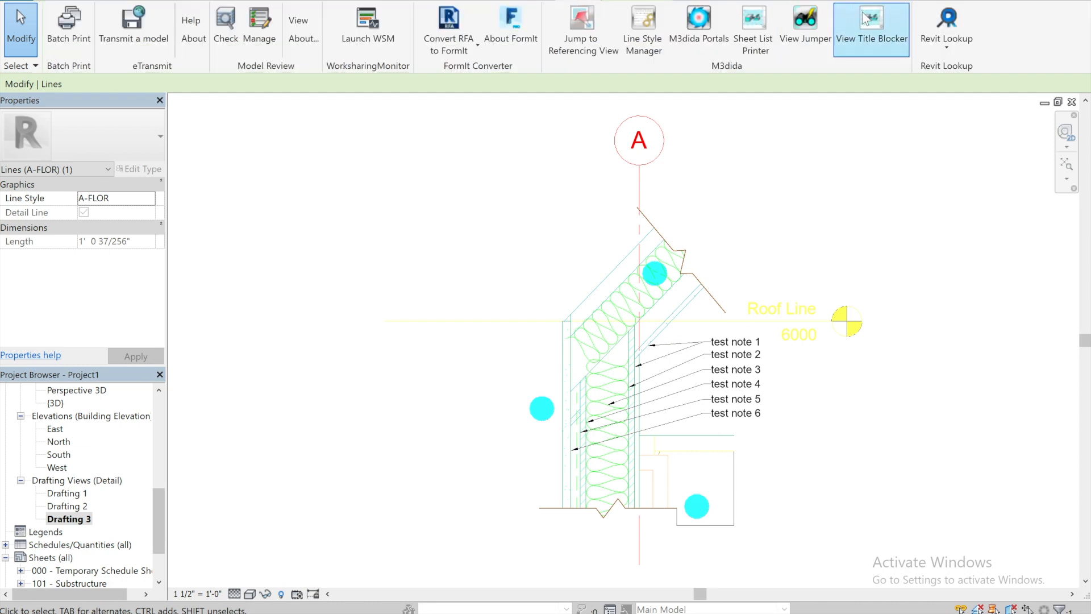
{"action": "left_click", "coordinate": [638, 25]}
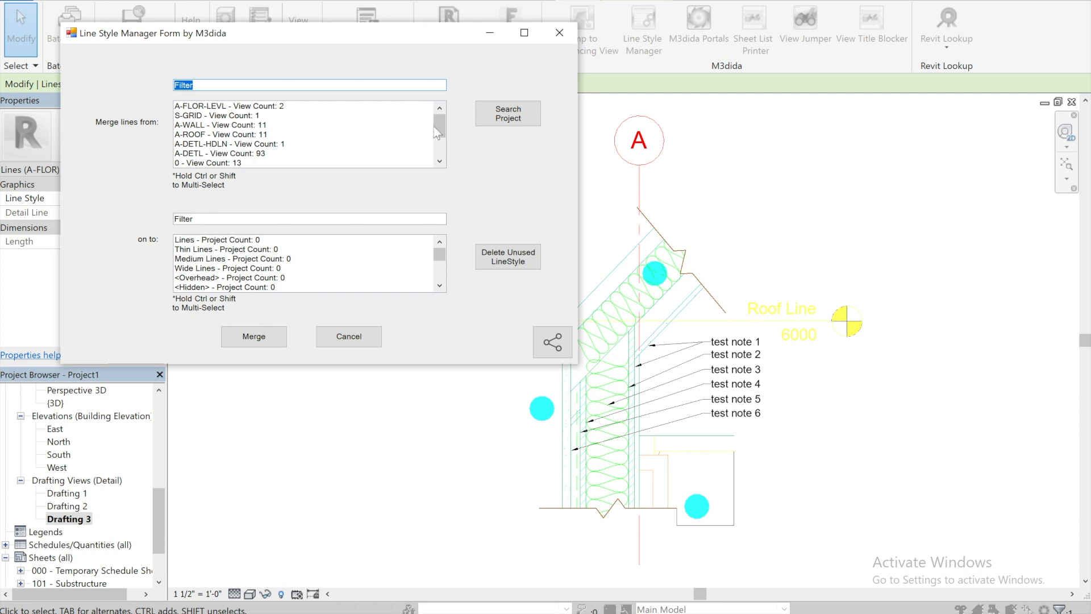
{"action": "mouse_move", "coordinate": [435, 125]}
{"action": "left_mouse_down"}
{"action": "mouse_move", "coordinate": [438, 152]}
{"action": "mouse_move", "coordinate": [441, 122]}
{"action": "left_mouse_up"}
{"action": "mouse_move", "coordinate": [441, 258]}
{"action": "left_mouse_down"}
{"action": "mouse_move", "coordinate": [441, 283]}
{"action": "mouse_move", "coordinate": [441, 252]}
{"action": "left_mouse_up"}
{"action": "left_click", "coordinate": [235, 154]}
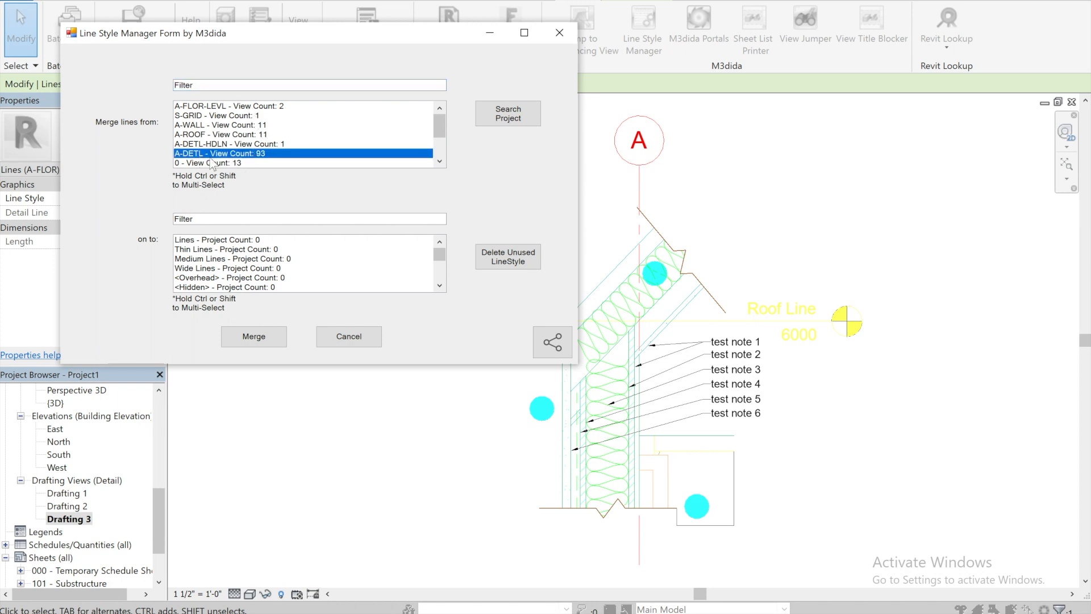
{"action": "left_click", "coordinate": [228, 249]}
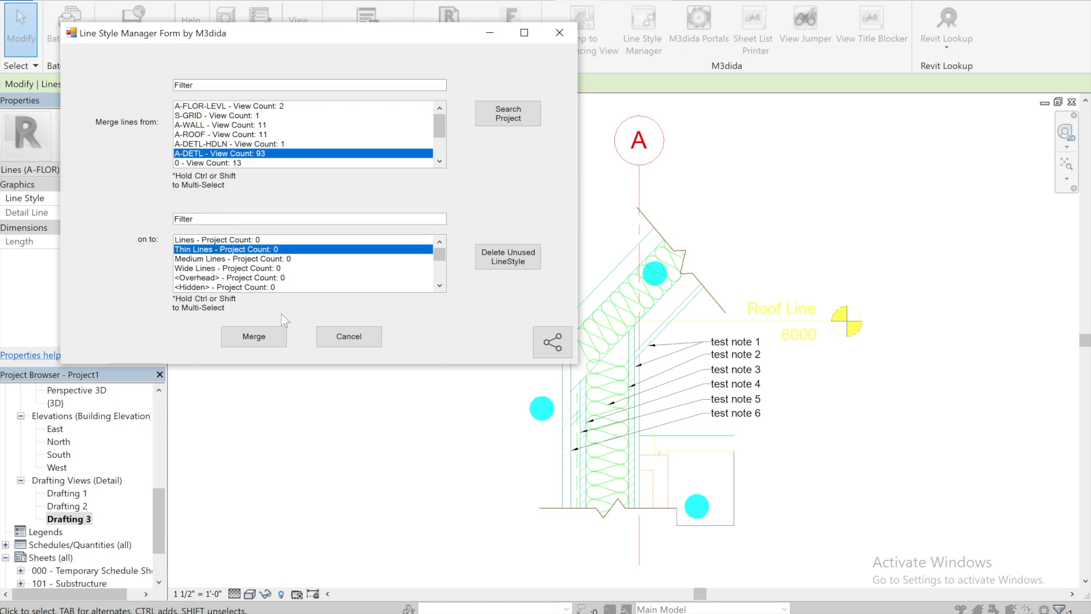
{"action": "left_click", "coordinate": [251, 336]}
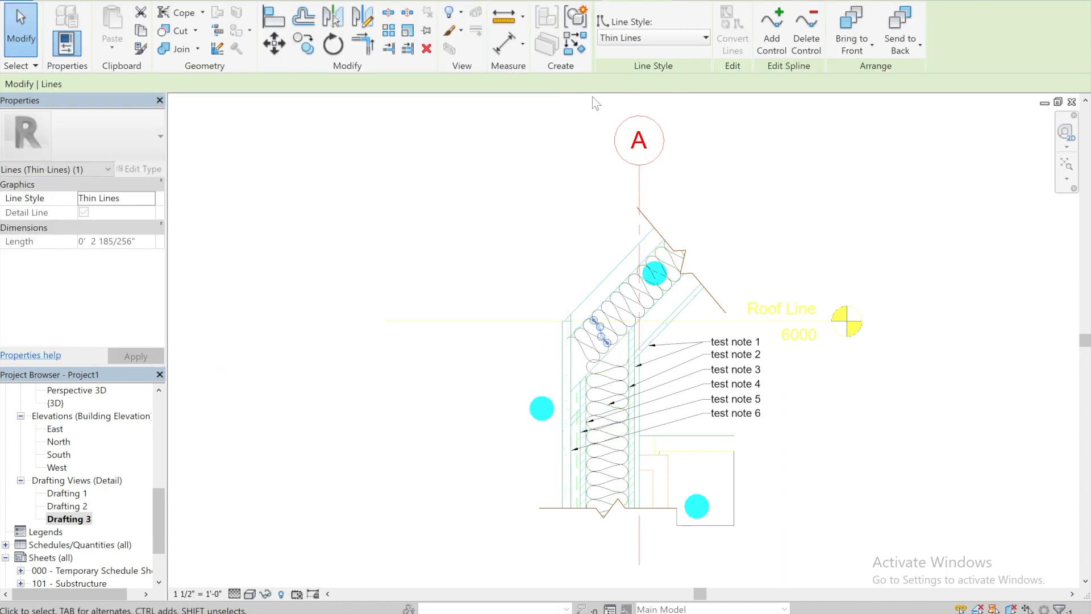
{"action": "left_click", "coordinate": [541, 143]}
Merge the A-FLOR-LEVL line style onto Medium Lines with the Line Style Manager.
{"action": "left_click", "coordinate": [645, 45]}
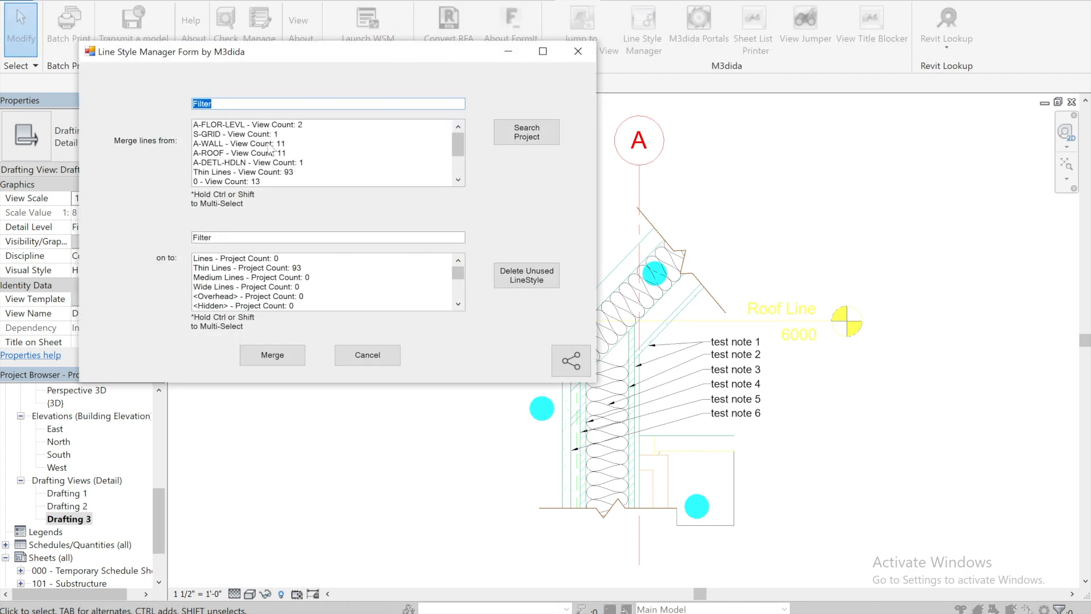
{"action": "left_click", "coordinate": [279, 126]}
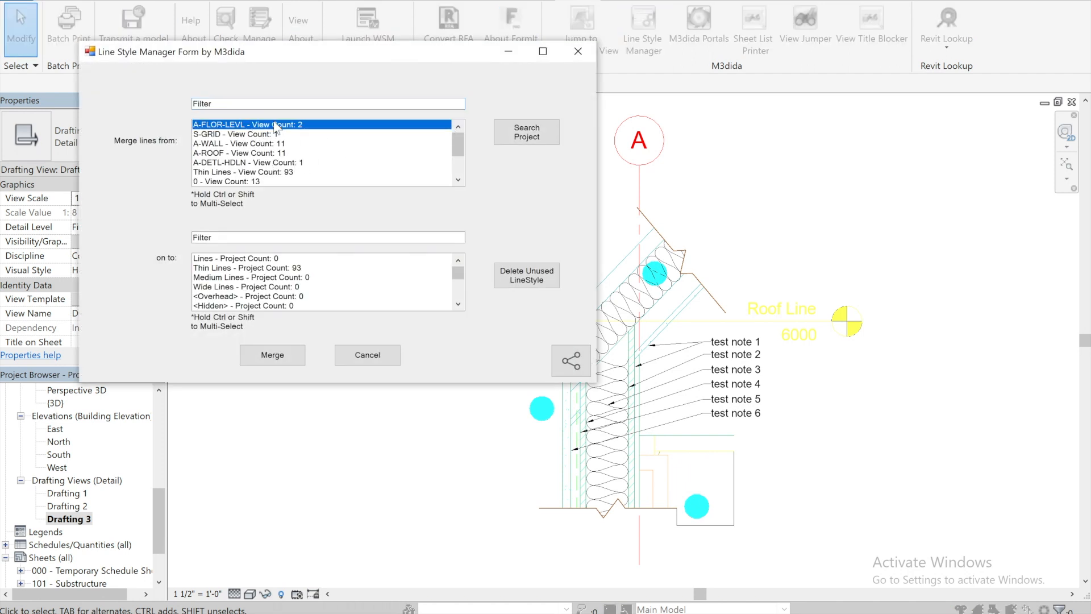
{"action": "left_click", "coordinate": [246, 280]}
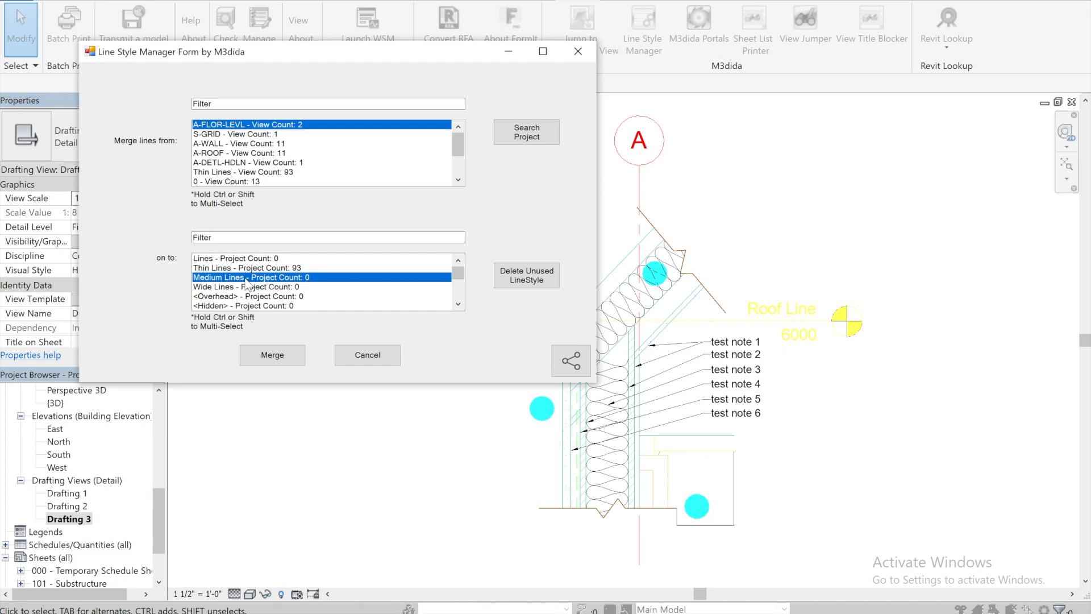
{"action": "left_click", "coordinate": [268, 353]}
Merge the A-WALL and A-ROOF line styles together onto Wide Lines with the Line Style Manager.
{"action": "left_click", "coordinate": [633, 43]}
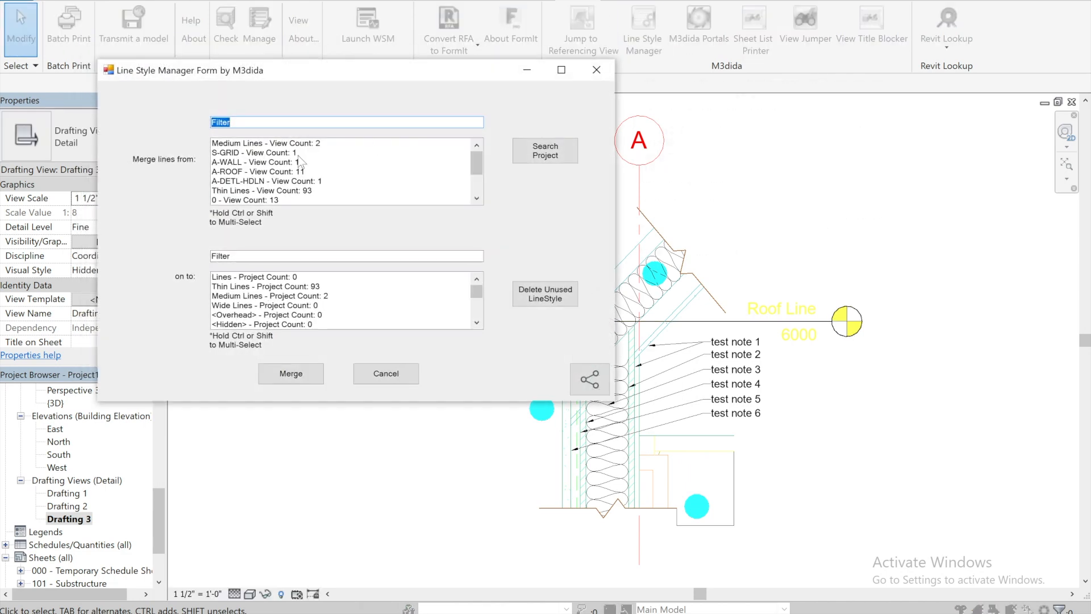
{"action": "left_click", "coordinate": [270, 163]}
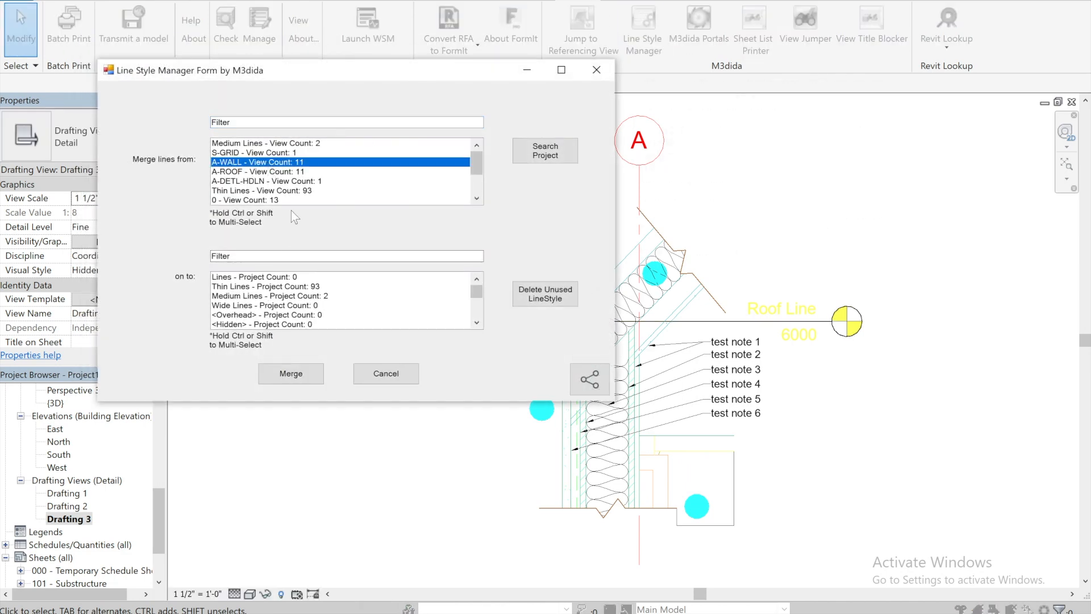
{"action": "left_click", "coordinate": [262, 172], "text": "ctrl"}
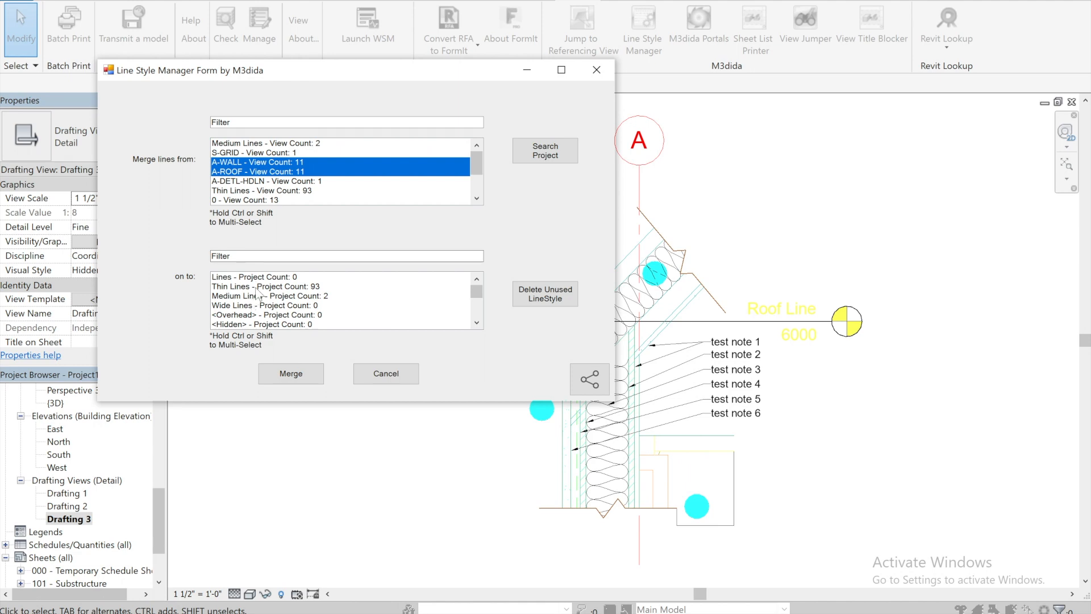
{"action": "left_click", "coordinate": [244, 306]}
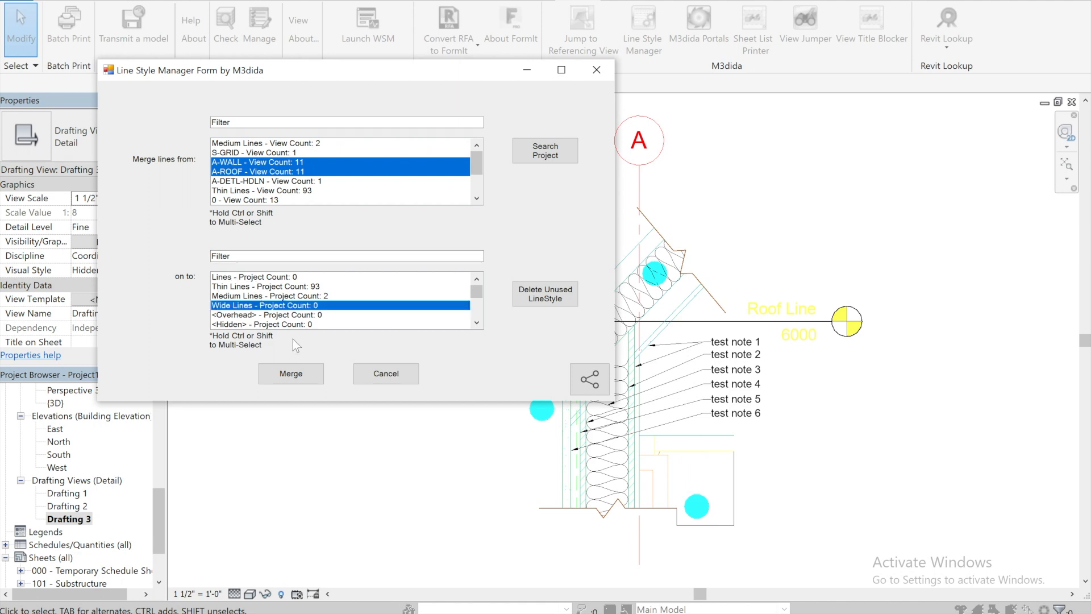
{"action": "left_click", "coordinate": [288, 378]}
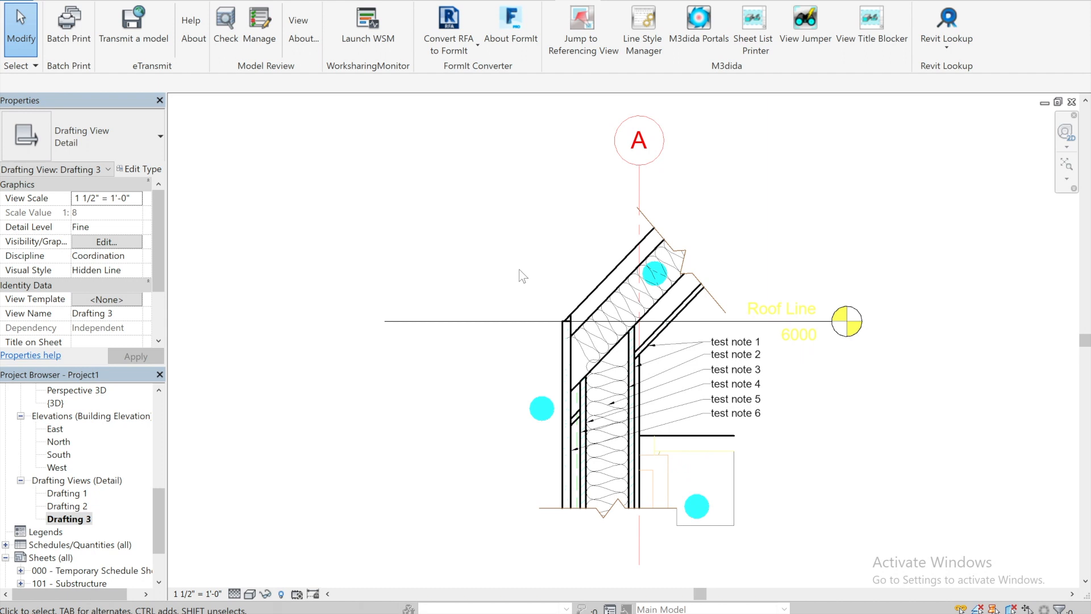
Filter the Line Style Manager's target styles by "roof" and delete the unused roof line style.
{"action": "key", "text": "l"}
{"action": "key", "text": "s"}
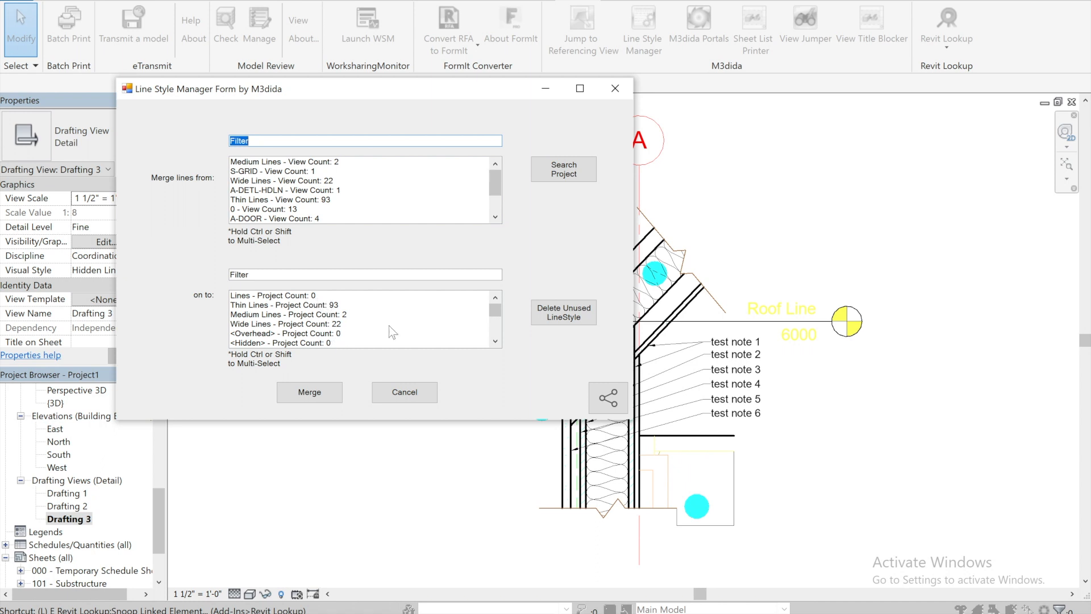
{"action": "left_click_drag", "start_coordinate": [495, 311], "coordinate": [498, 326]}
{"action": "left_click", "coordinate": [354, 275]}
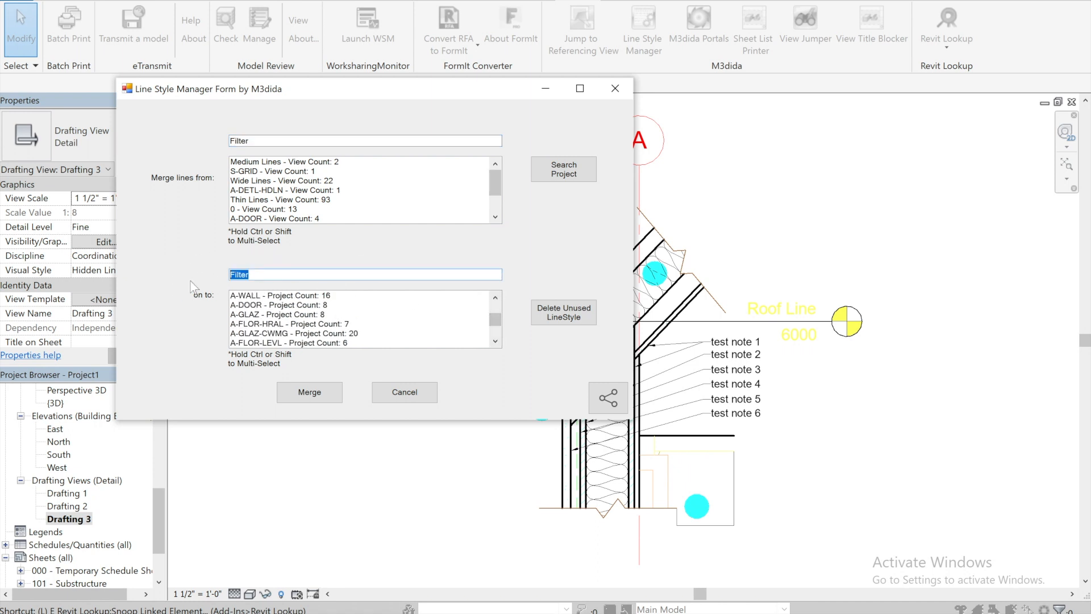
{"action": "type", "text": "roof"}
{"action": "left_click", "coordinate": [290, 295]}
{"action": "left_click", "coordinate": [565, 317]}
Reopen the Line Style Manager, filter the target styles by "roof" and by "wall", and select A-WALL.
{"action": "left_click", "coordinate": [643, 26]}
{"action": "left_click", "coordinate": [295, 291]}
{"action": "type", "text": "roof"}
{"action": "key", "text": "BackSpace"}
{"action": "key", "text": "BackSpace"}
{"action": "key", "text": "BackSpace"}
{"action": "key", "text": "BackSpace"}
{"action": "type", "text": "wall"}
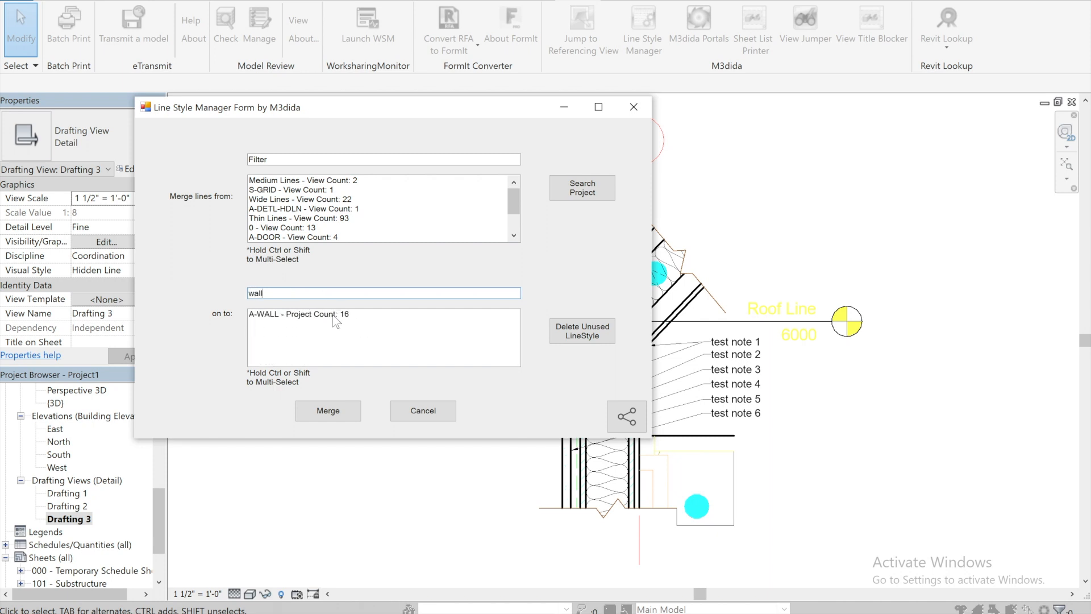
{"action": "left_click", "coordinate": [329, 322]}
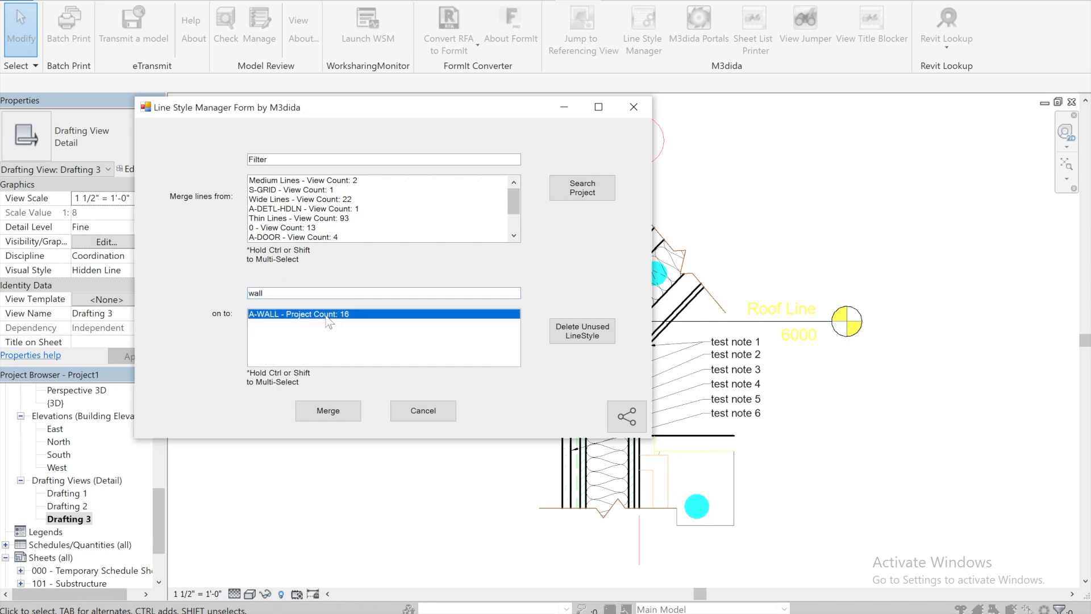
Filter the source line styles by "wall" and close the Line Style Manager without merging.
{"action": "double_click", "coordinate": [275, 159]}
{"action": "type", "text": "wa"}
{"action": "key", "text": "BackSpace"}
{"action": "type", "text": "all"}
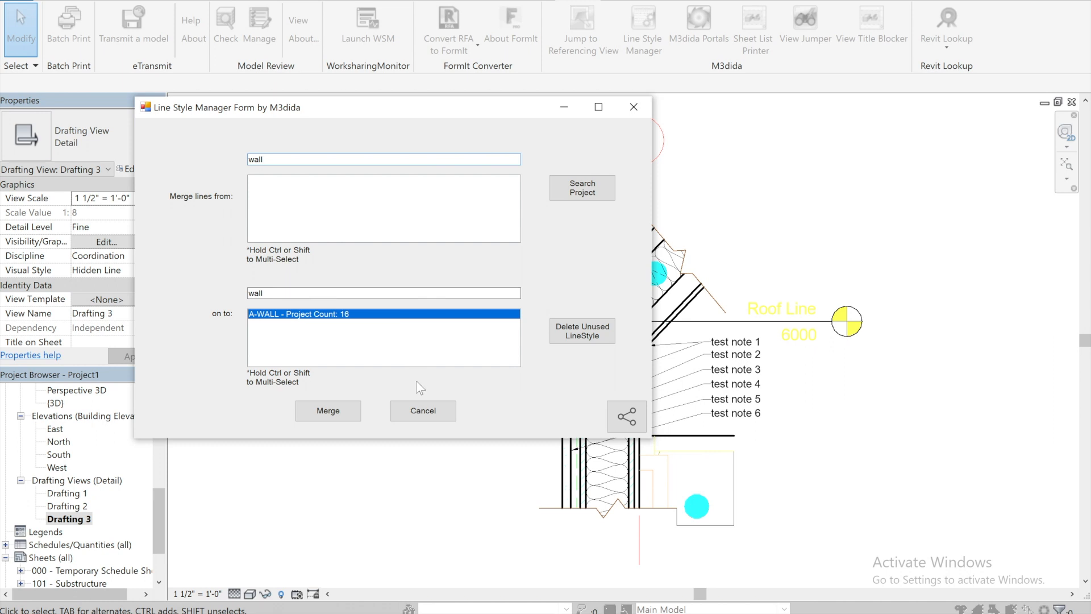
{"action": "left_click", "coordinate": [423, 411]}
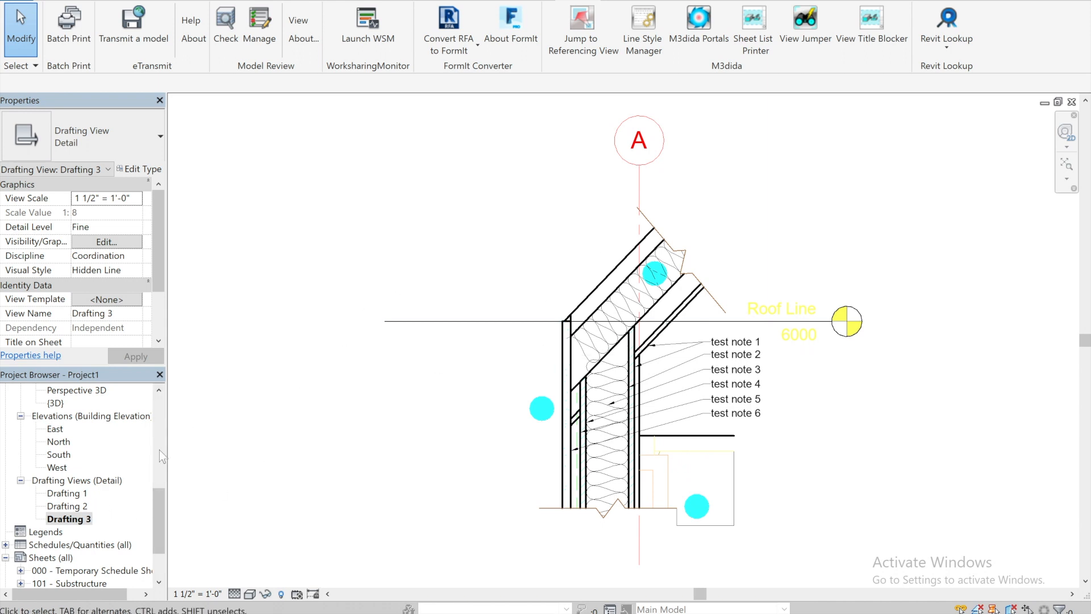
Reopen the Line Style Manager, select A-DOOR as the source style, and search the project for its lines.
{"action": "key", "text": "l"}
{"action": "key", "text": "s"}
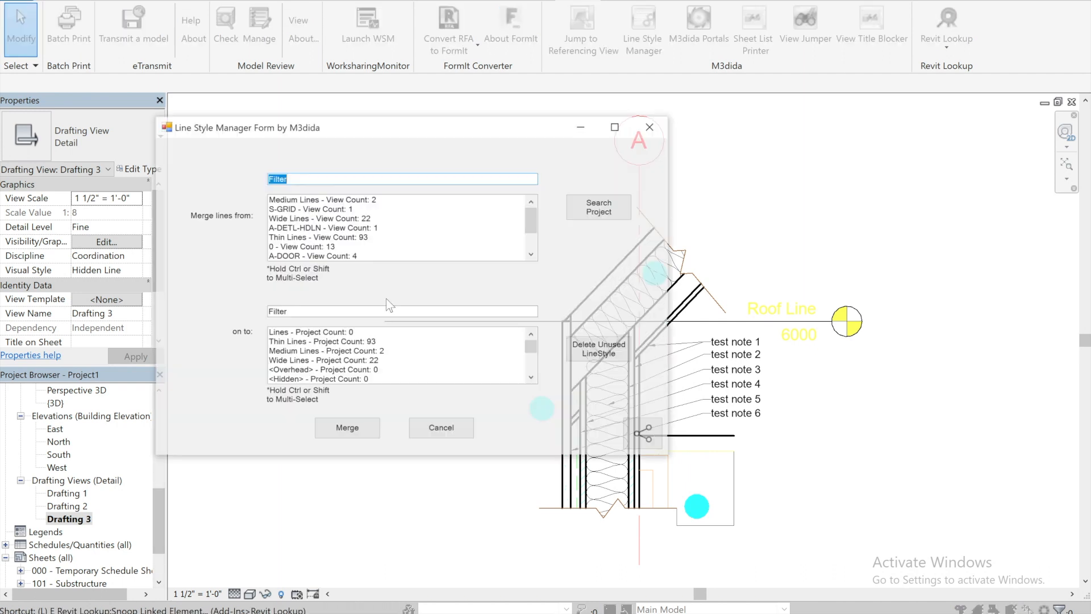
{"action": "left_click", "coordinate": [345, 229]}
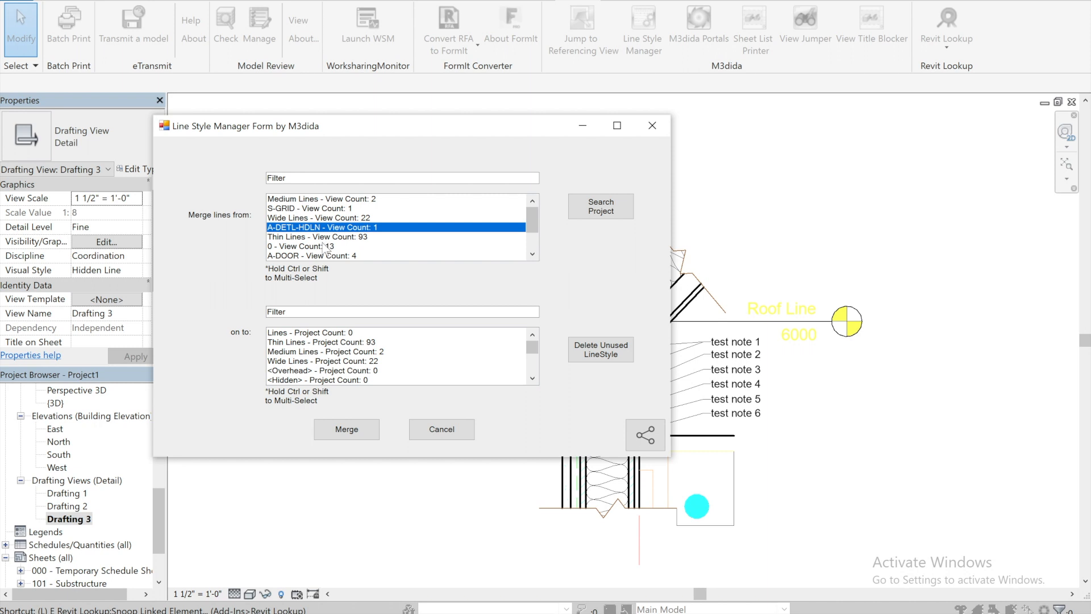
{"action": "scroll", "coordinate": [329, 230], "scroll_direction": "down", "scroll_amount": 2}
{"action": "scroll", "coordinate": [329, 233], "scroll_direction": "up", "scroll_amount": 2}
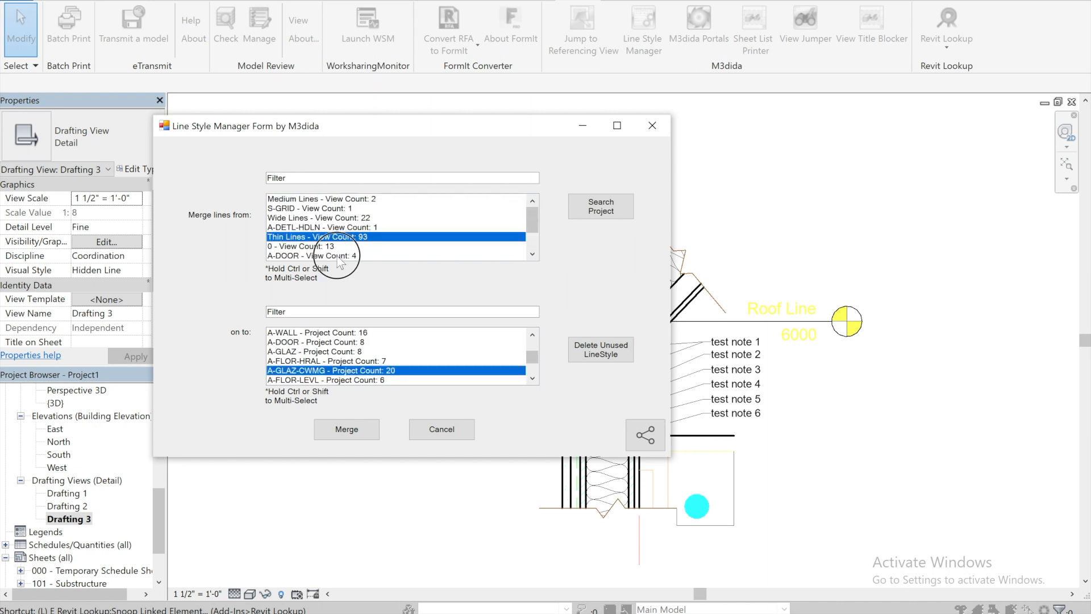
{"action": "left_click", "coordinate": [338, 255]}
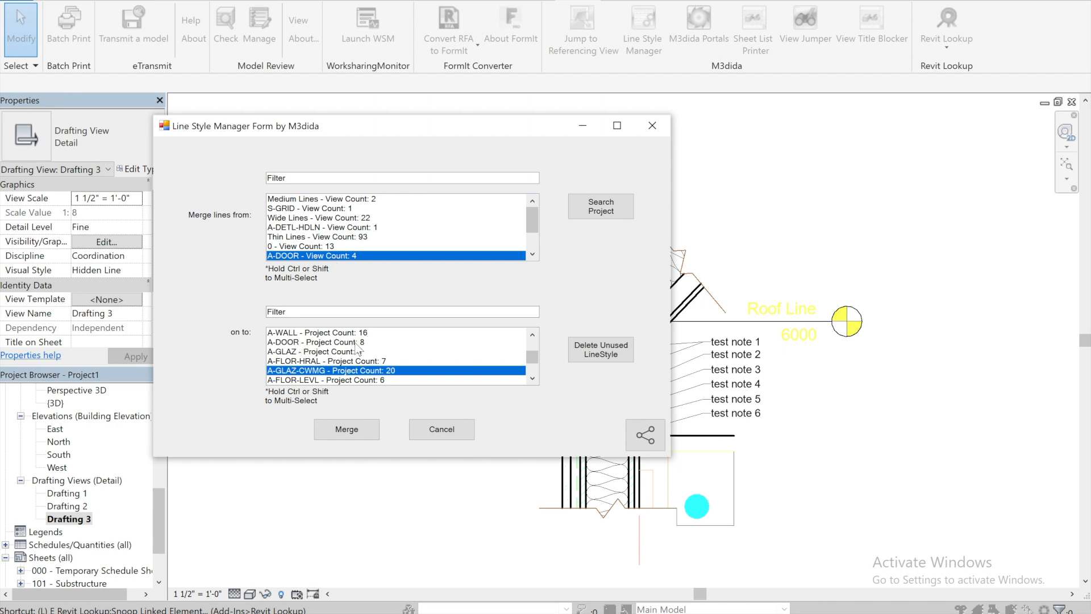
{"action": "left_click", "coordinate": [610, 210]}
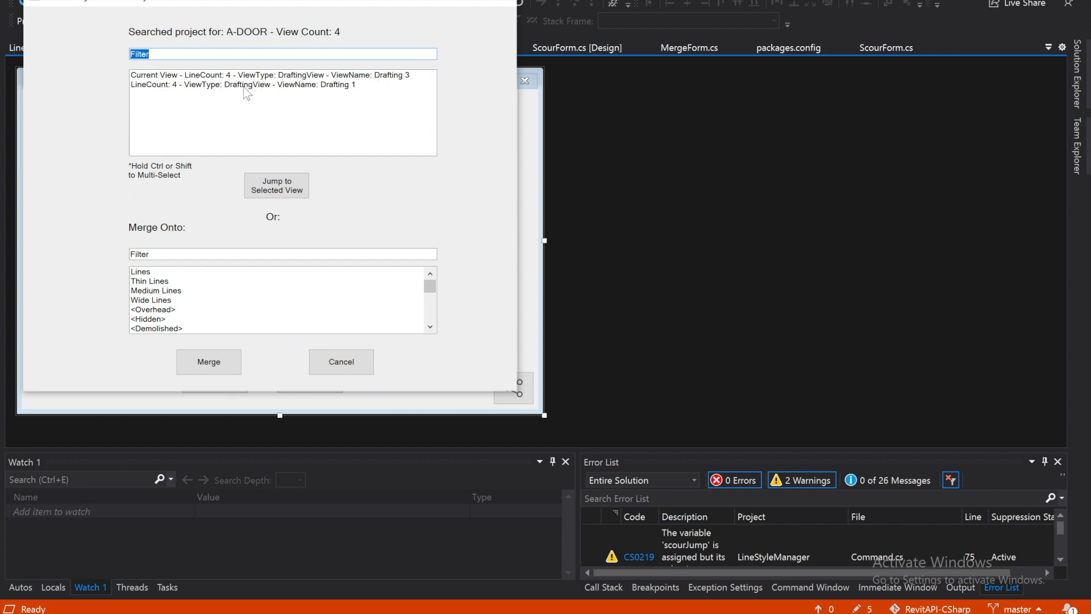
Jump to the Drafting 1 view from the A-DOOR search results and close the Line Style Manager.
{"action": "left_click", "coordinate": [244, 85]}
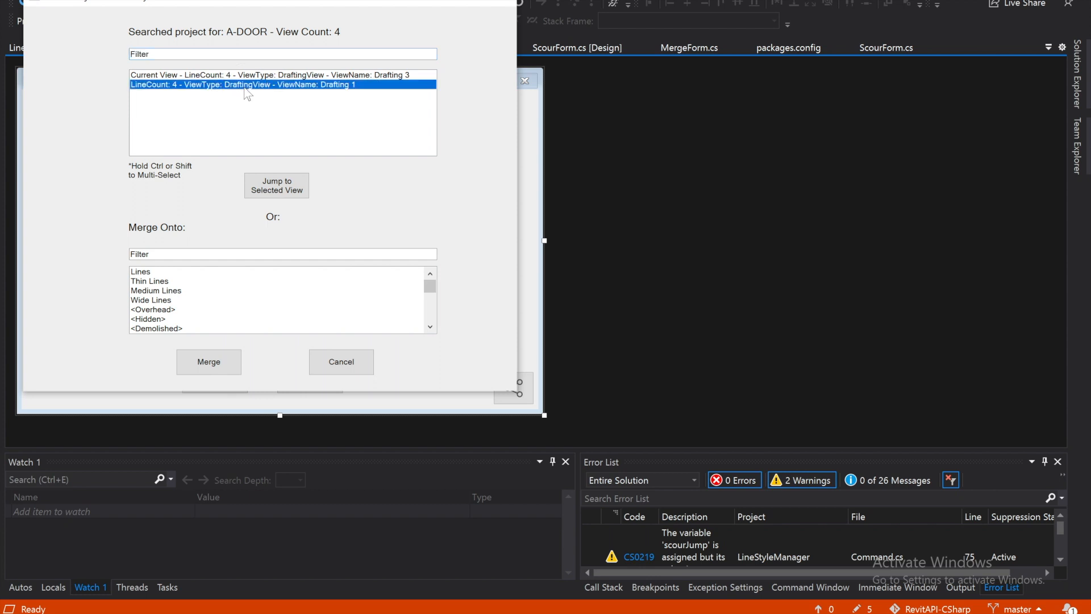
{"action": "left_click", "coordinate": [274, 75], "text": "ctrl"}
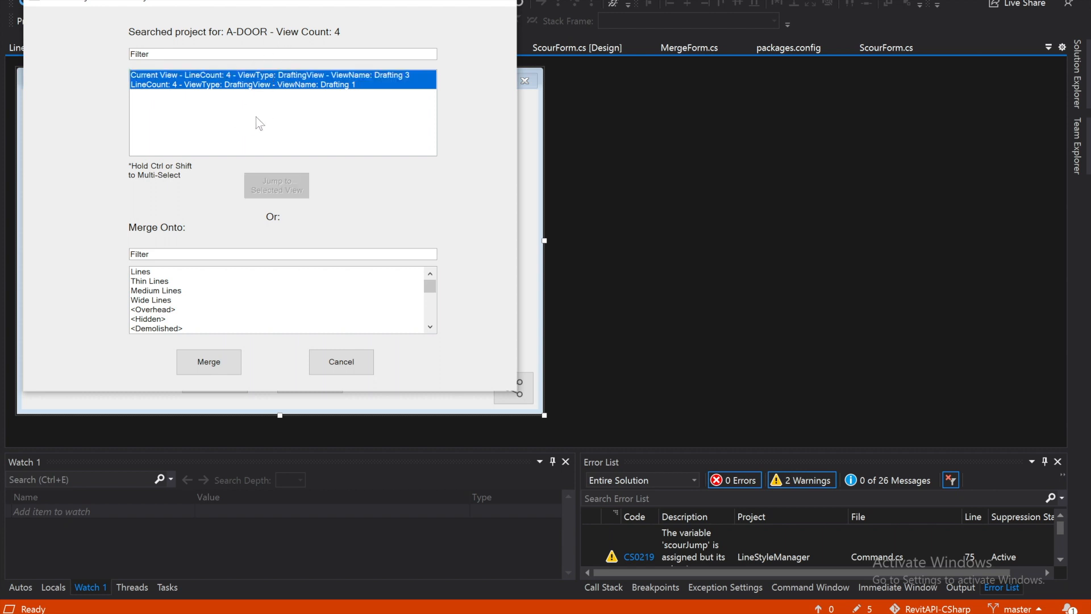
{"action": "left_click", "coordinate": [248, 85], "text": "ctrl"}
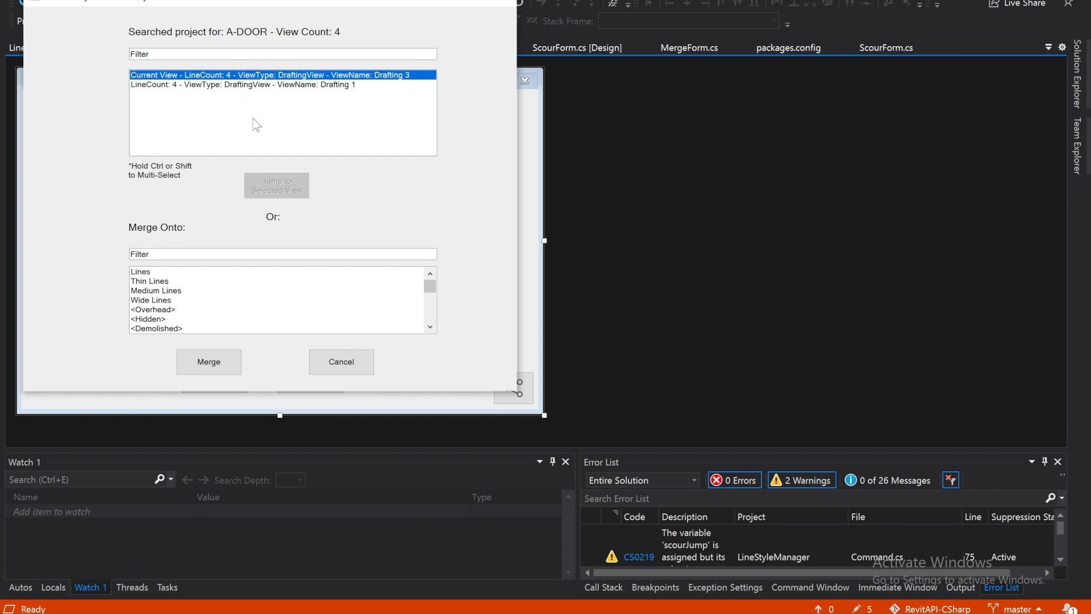
{"action": "left_click", "coordinate": [260, 85]}
{"action": "left_click", "coordinate": [216, 76]}
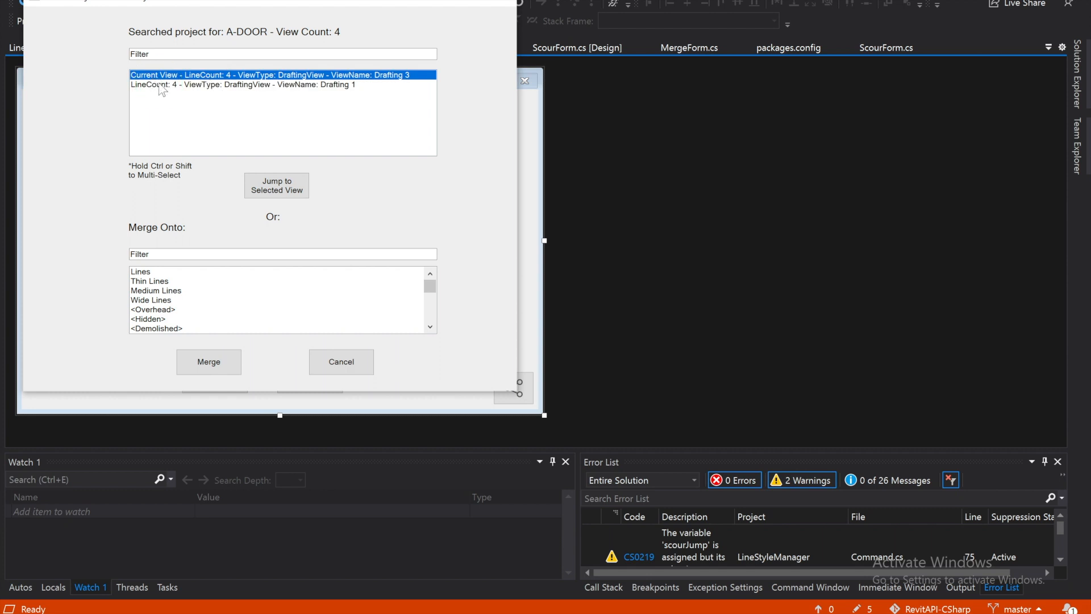
{"action": "left_click", "coordinate": [177, 90]}
{"action": "left_click", "coordinate": [274, 186]}
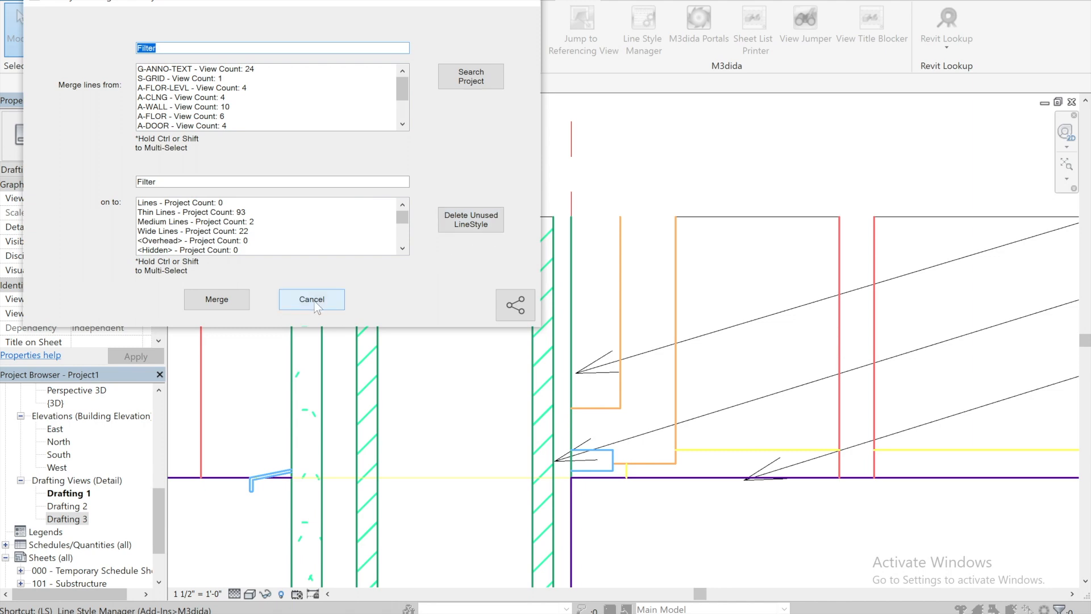
{"action": "left_click", "coordinate": [312, 300]}
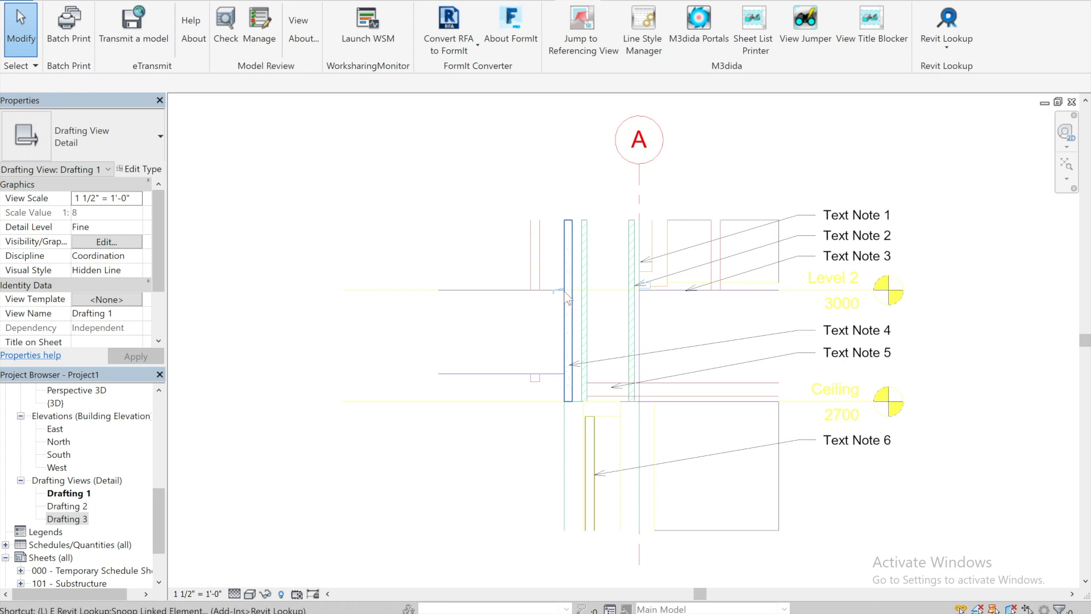
Reopen the Line Style Manager, filter the source styles by "door", and search the project for A-DOOR lines.
{"action": "key", "text": "s"}
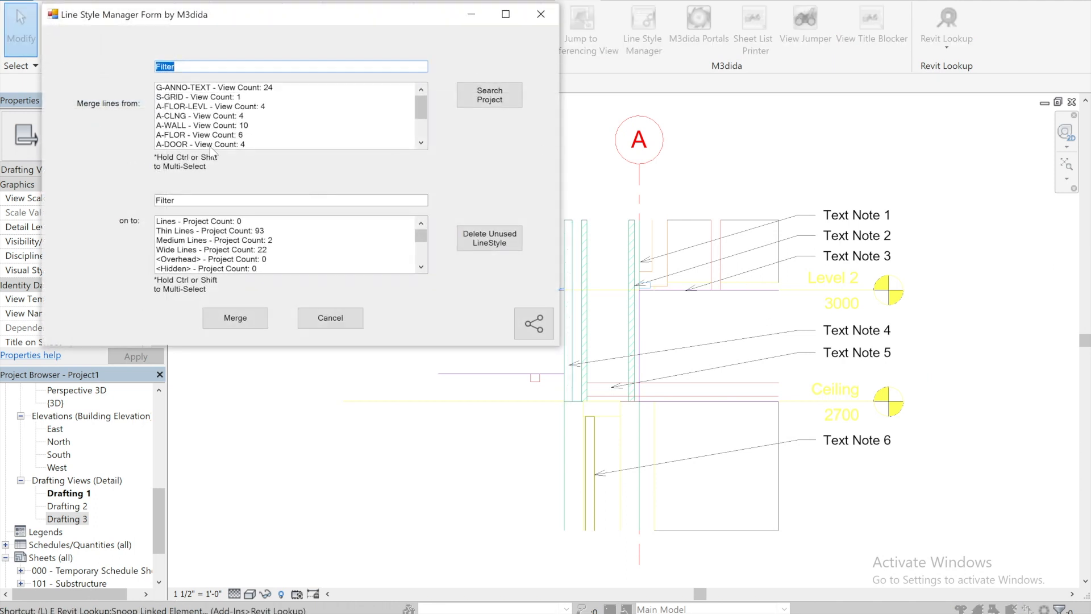
{"action": "type", "text": "door"}
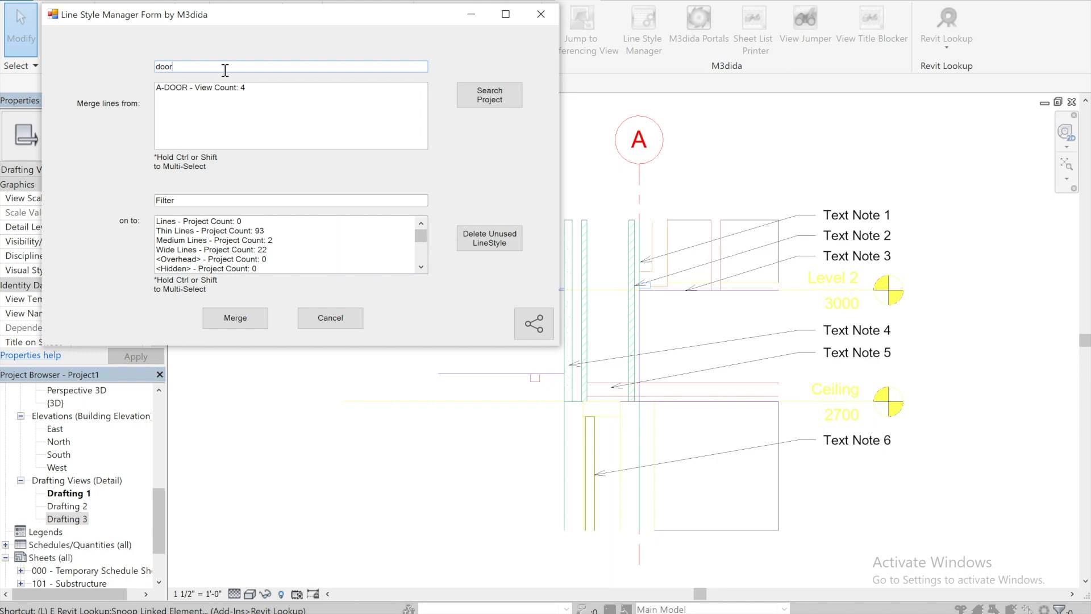
{"action": "left_click", "coordinate": [220, 89]}
{"action": "left_click", "coordinate": [489, 95]}
Merge the A-DOOR lines in both Drafting 1 and Drafting 3 onto the Lines style.
{"action": "left_click", "coordinate": [282, 115]}
{"action": "left_click", "coordinate": [283, 122], "text": "ctrl"}
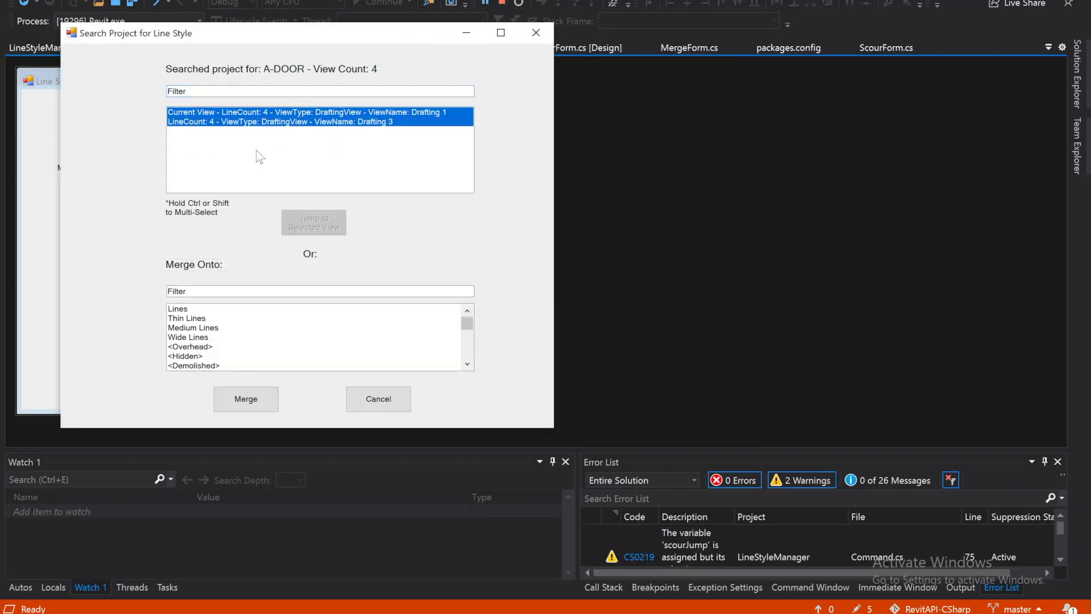
{"action": "left_click", "coordinate": [188, 312]}
{"action": "left_click", "coordinate": [244, 399]}
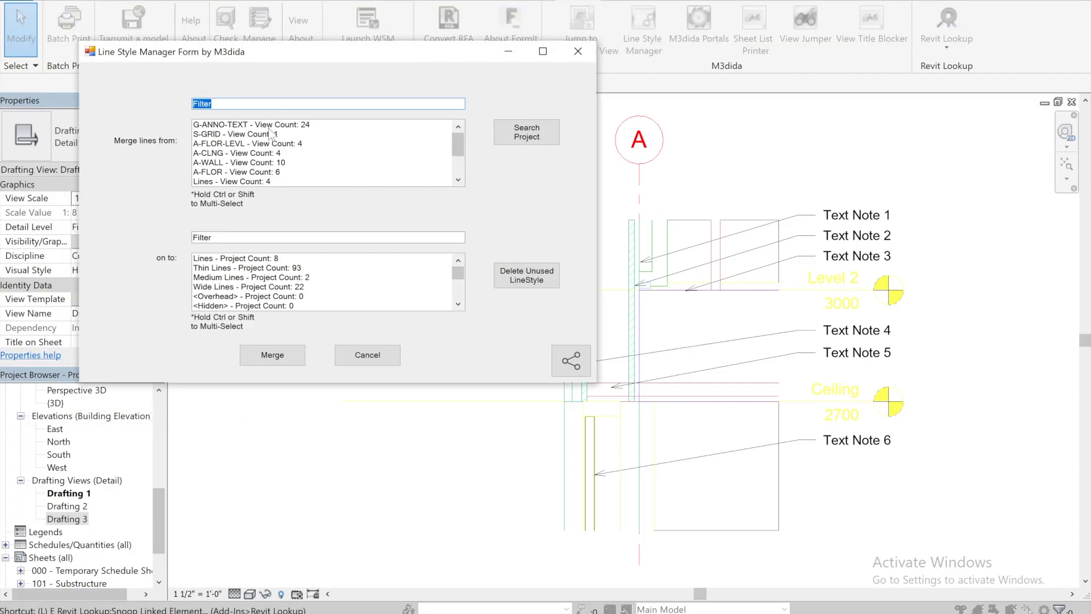
Check the source line styles for any remaining "door" entries, and clear the filter.
{"action": "scroll", "coordinate": [263, 159], "scroll_direction": "down", "scroll_amount": 2}
{"action": "type", "text": "door"}
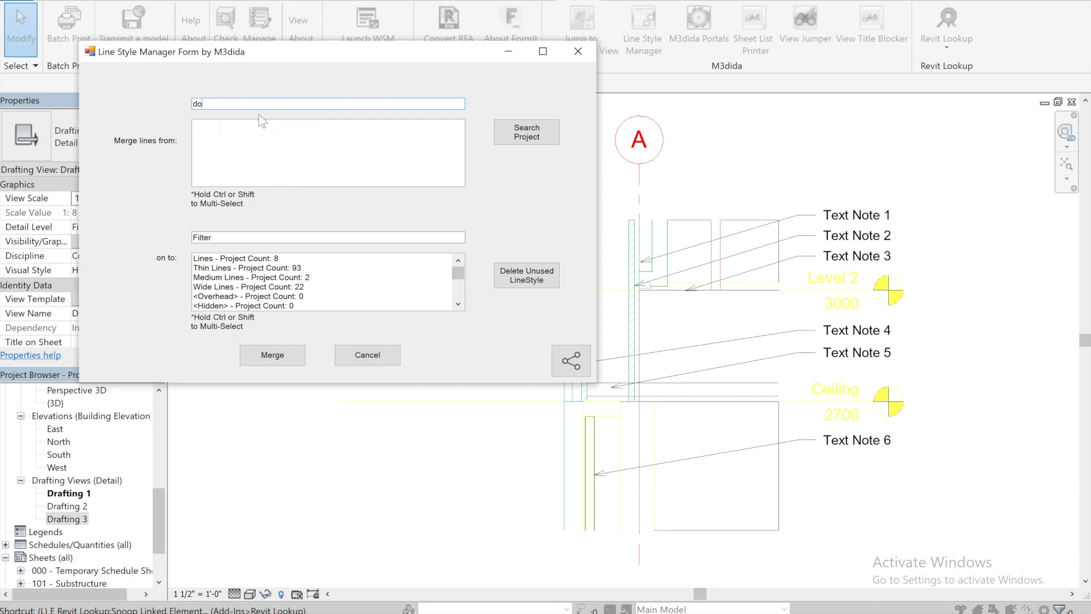
{"action": "key", "text": "BackSpace"}
{"action": "key", "text": "BackSpace"}
{"action": "key", "text": "BackSpace"}
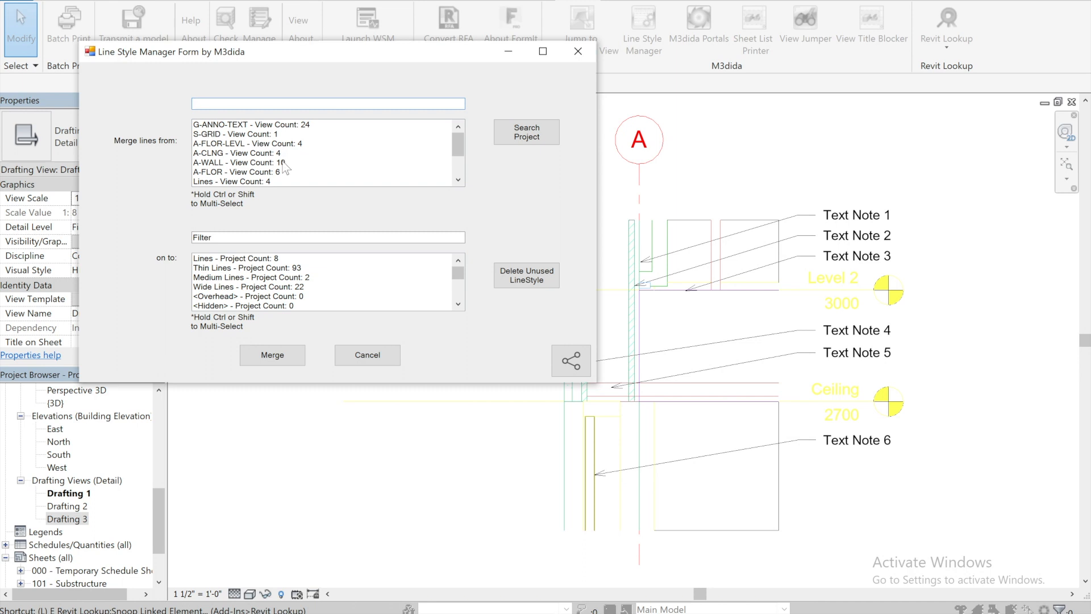
Filter the target styles by "door" and delete the unused A-DOOR line style.
{"action": "left_click", "coordinate": [260, 238]}
{"action": "double_click", "coordinate": [259, 238]}
{"action": "type", "text": "door"}
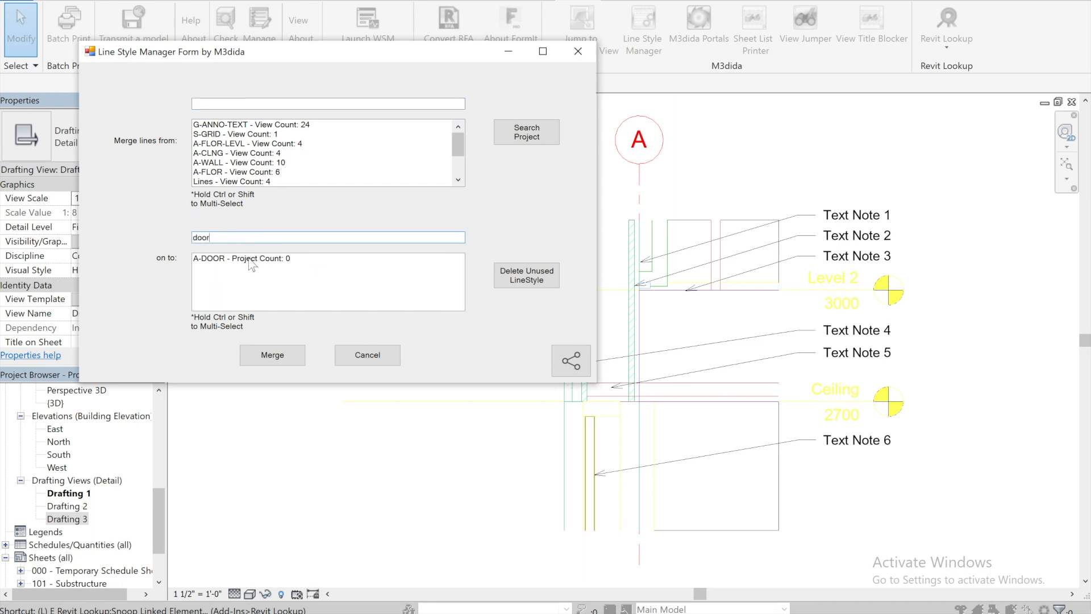
{"action": "left_click", "coordinate": [250, 260]}
{"action": "left_click", "coordinate": [524, 275]}
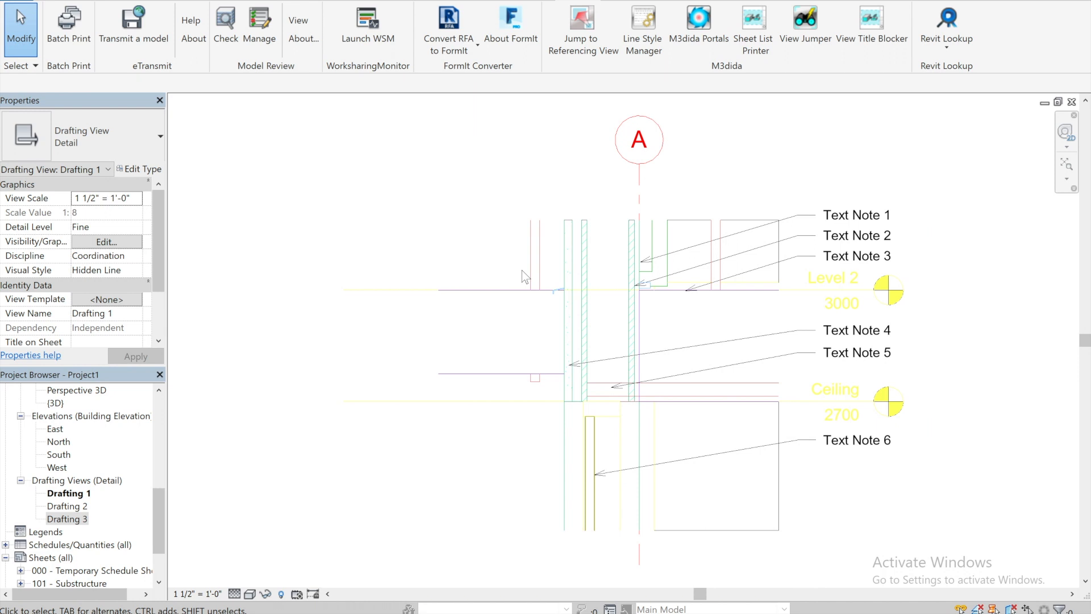
Reopen the Line Style Manager and look through the source line styles.
{"action": "left_click", "coordinate": [641, 40]}
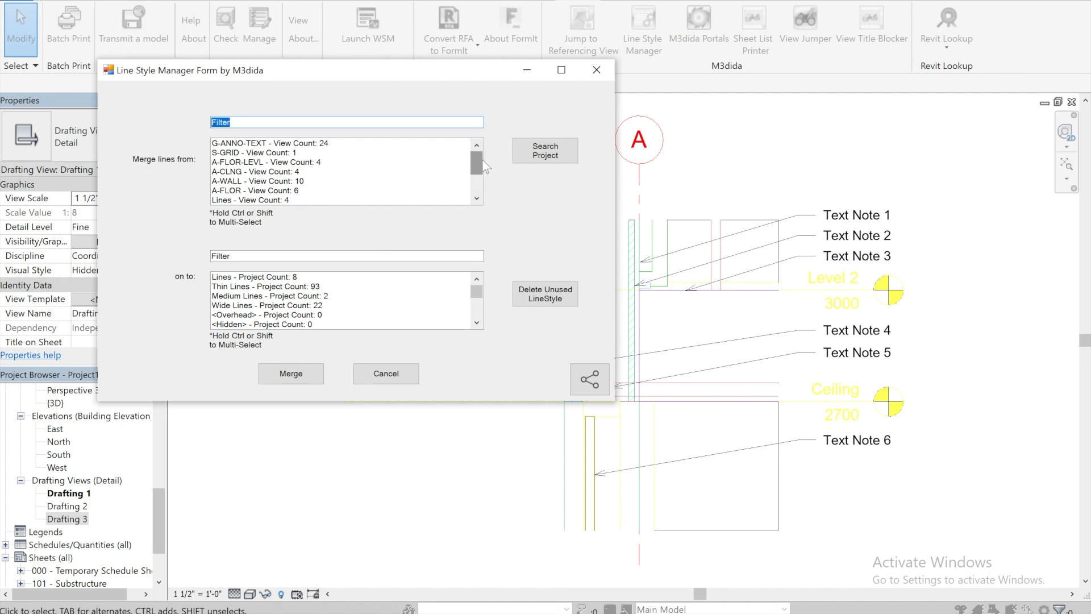
{"action": "mouse_move", "coordinate": [483, 160]}
{"action": "left_mouse_down"}
{"action": "mouse_move", "coordinate": [480, 174]}
{"action": "mouse_move", "coordinate": [481, 159]}
{"action": "left_mouse_up"}
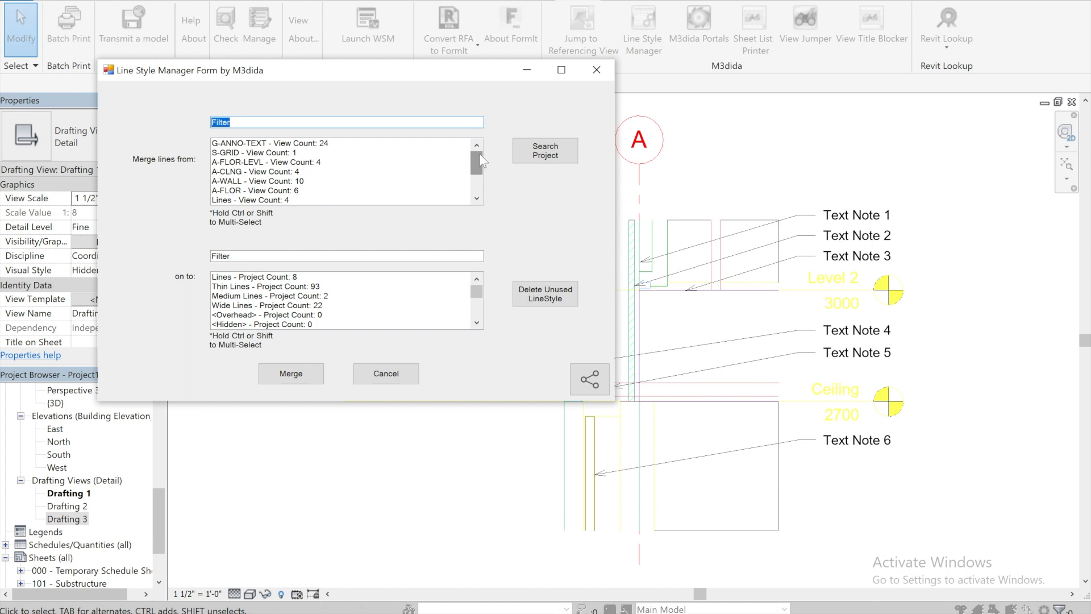